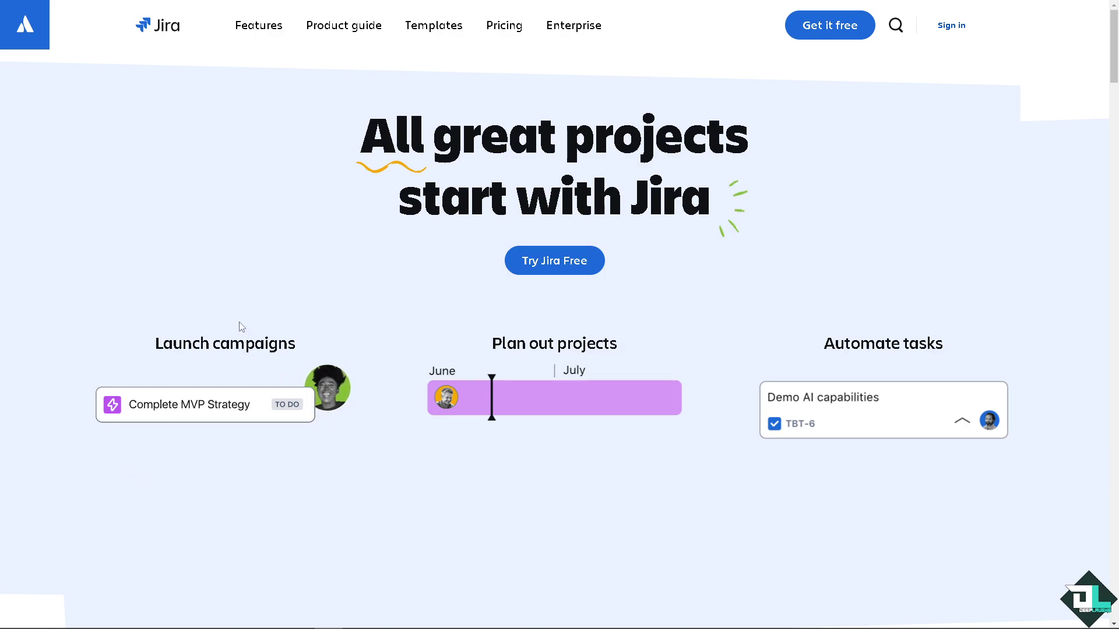
Step: Go from the Atlassian landing page to the Jira product page, 'All great projects start with Jira'
mouse_move(590, 412)
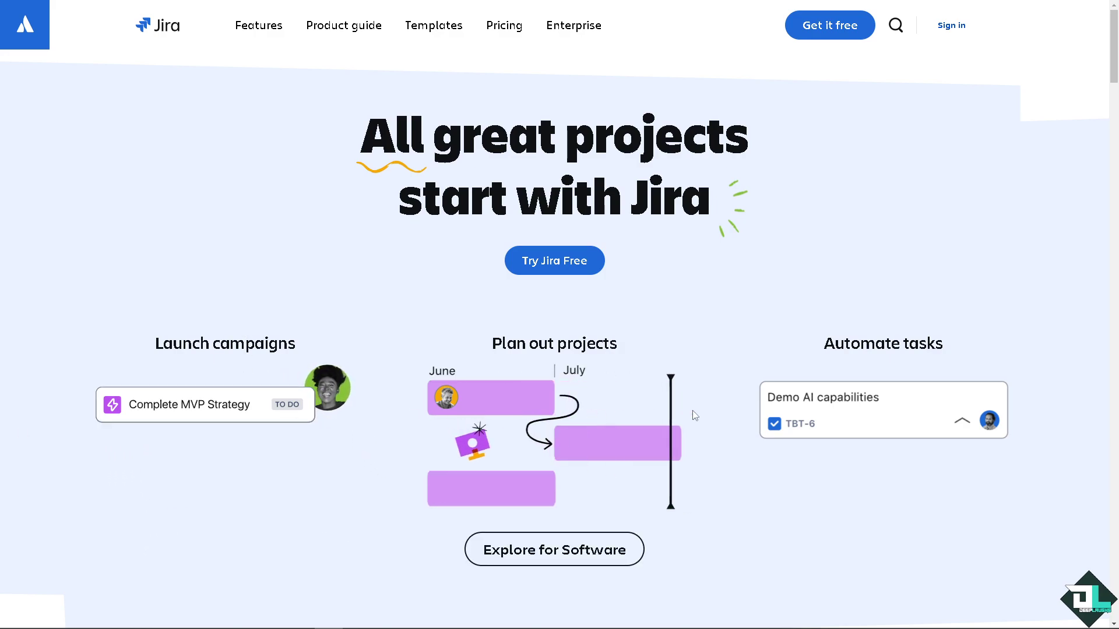
mouse_move(809, 415)
Step: Open issue SCRUM-10 from the backlog and start editing its description below the heading
mouse_move(480, 401)
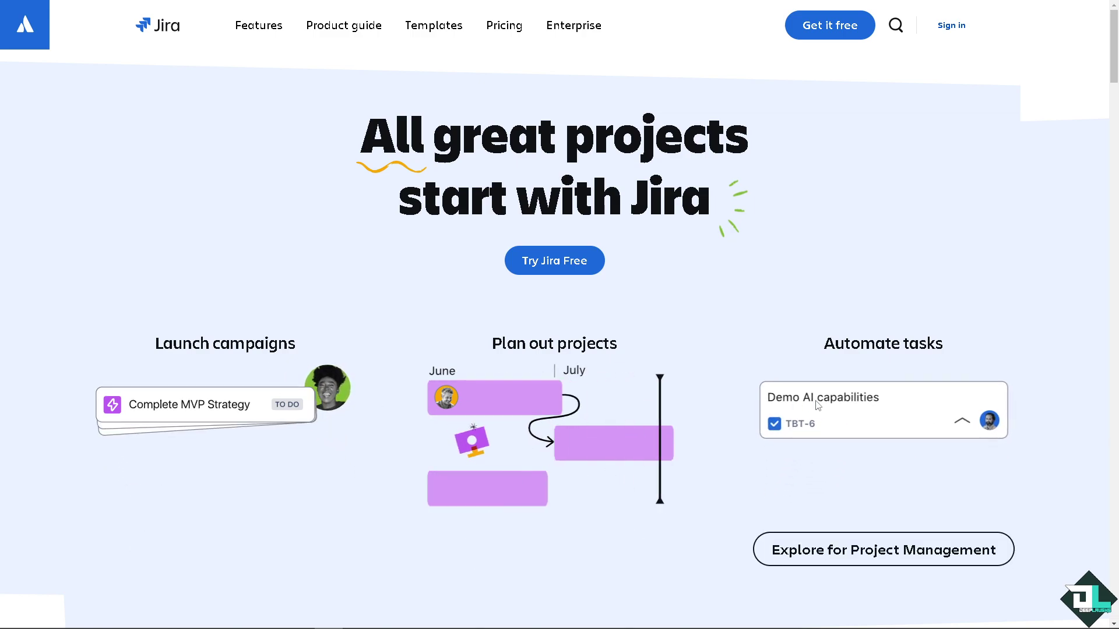
left_click(558, 262)
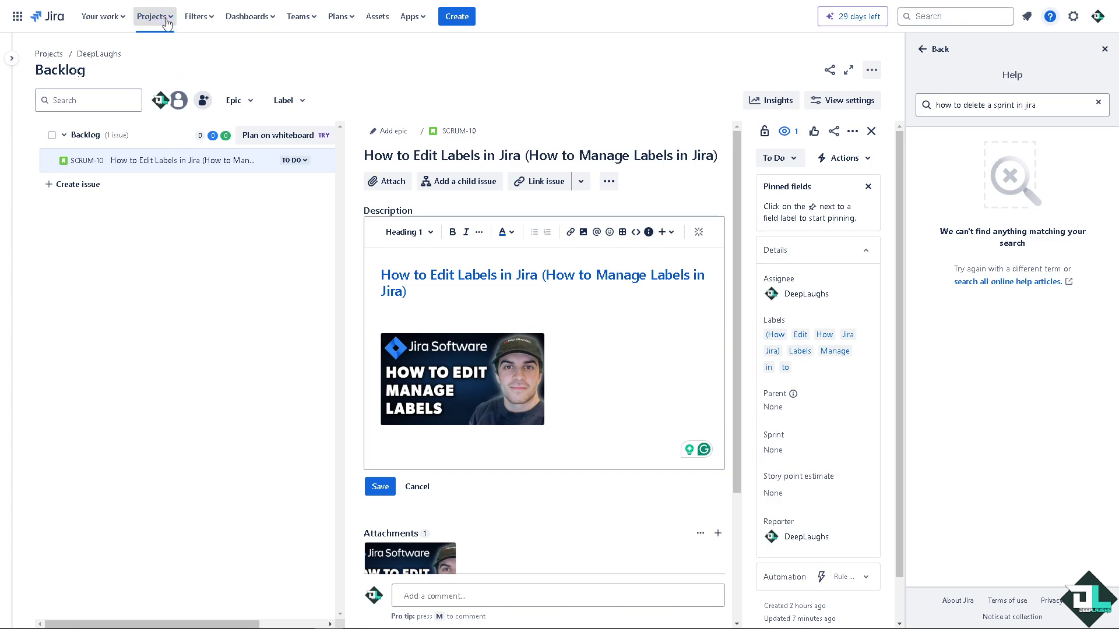
left_click(583, 305)
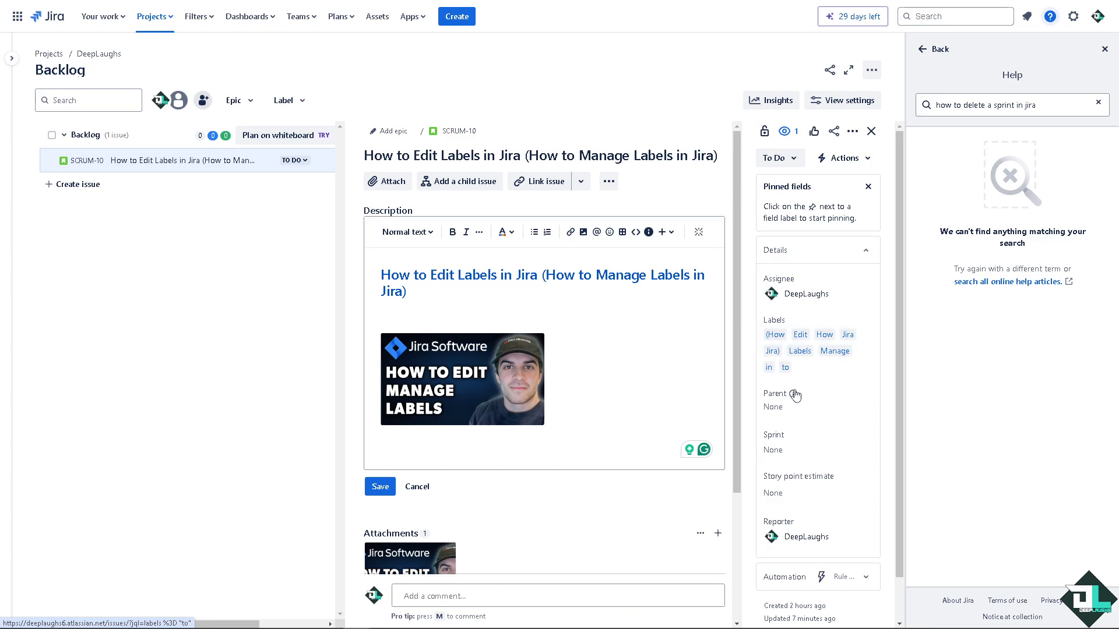
Step: Delete SCRUM-10's Manage, to, in, Jira), Labels and Jira labels, discarding the half-typed new label
left_click(821, 378)
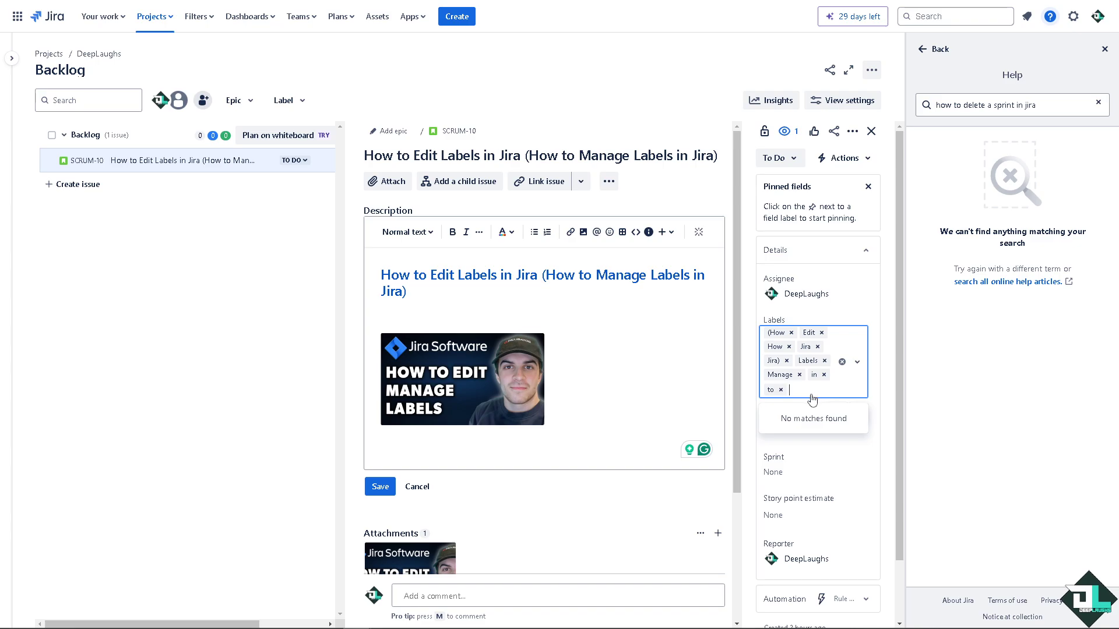
type("Dee")
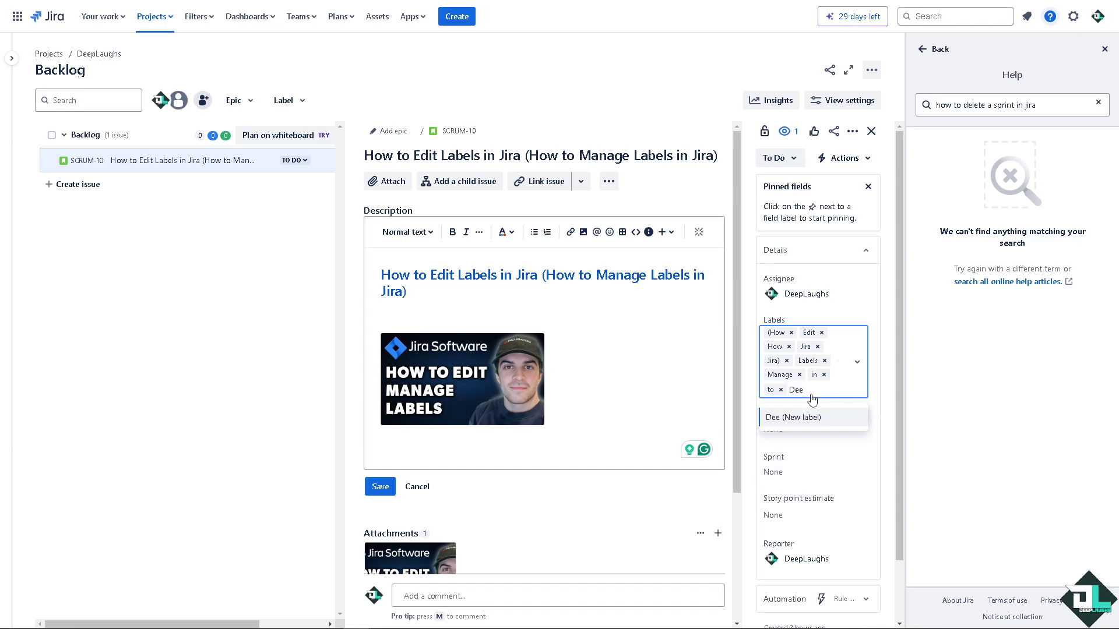
type("pLaughs")
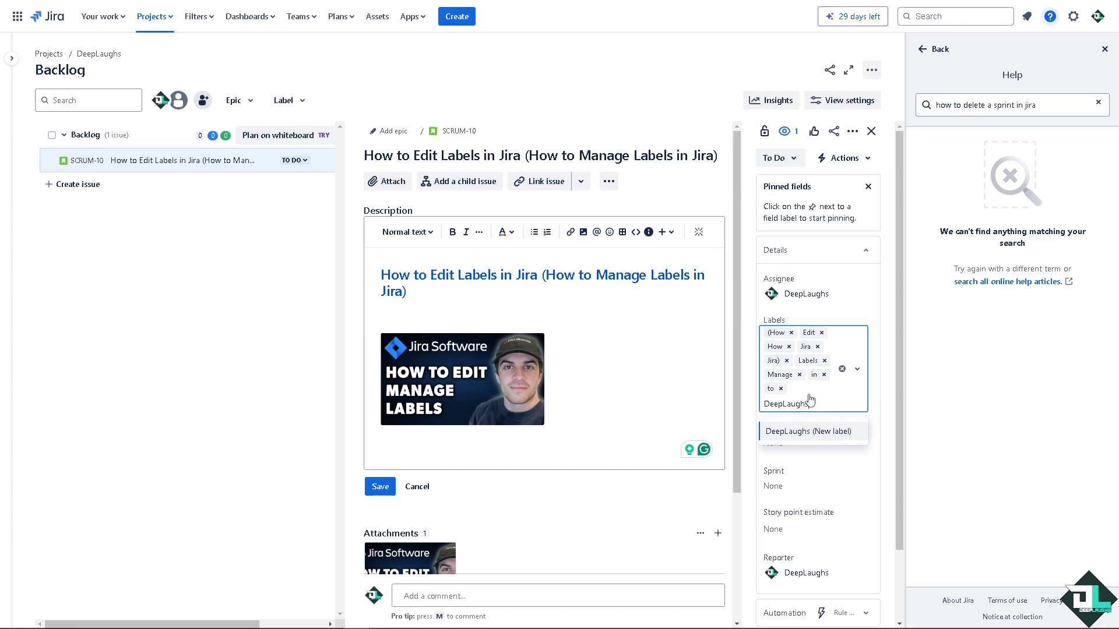
left_click(799, 375)
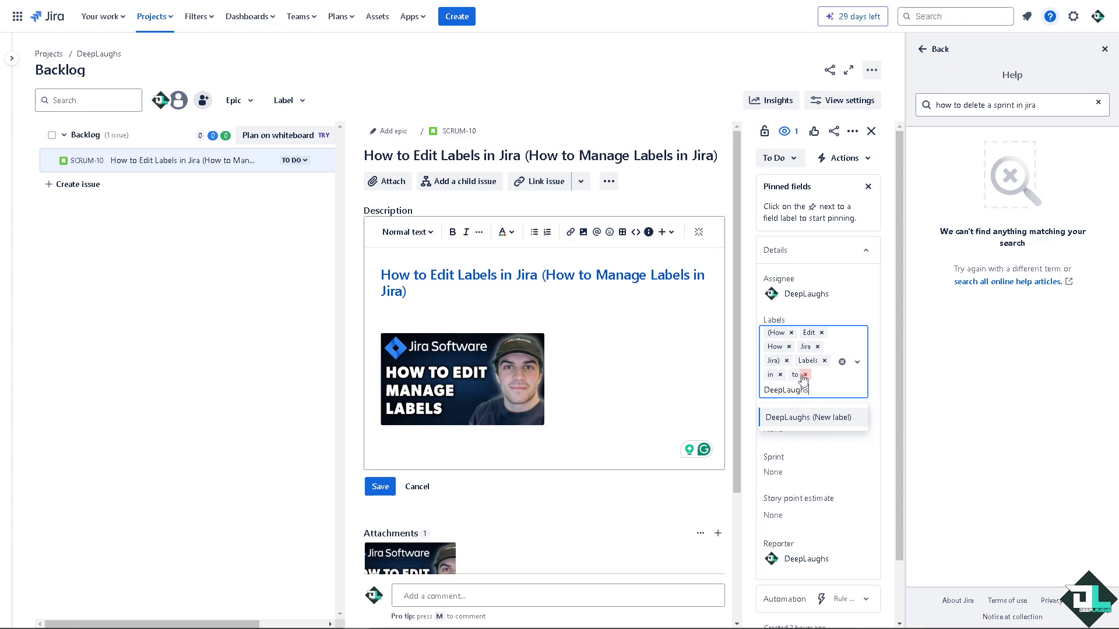
left_click(802, 375)
key("ctrl+BackSpace")
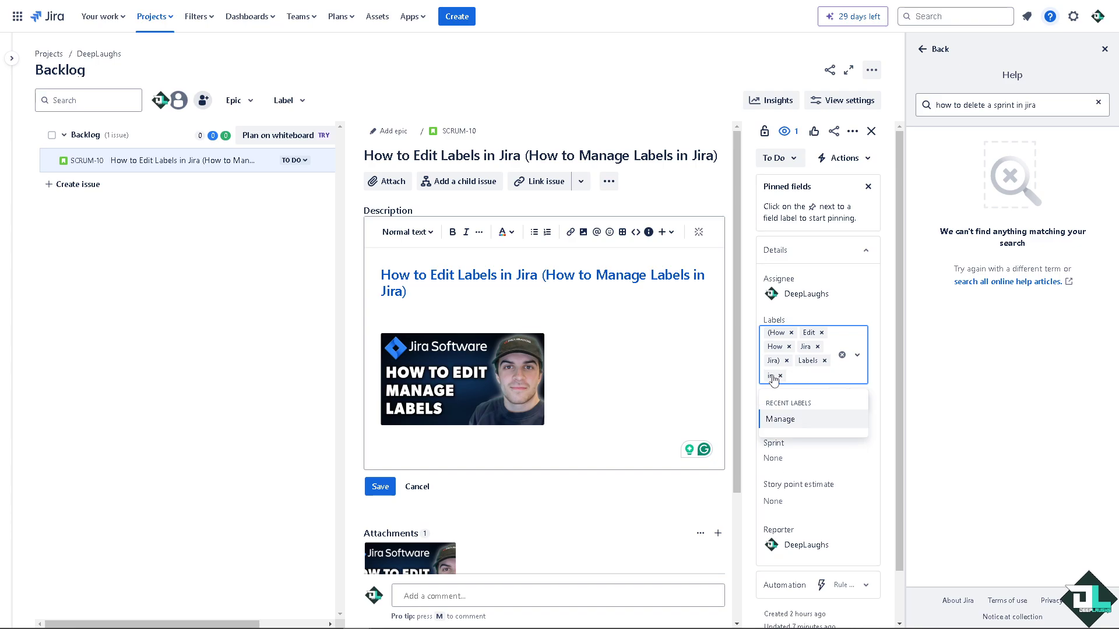
left_click(780, 376)
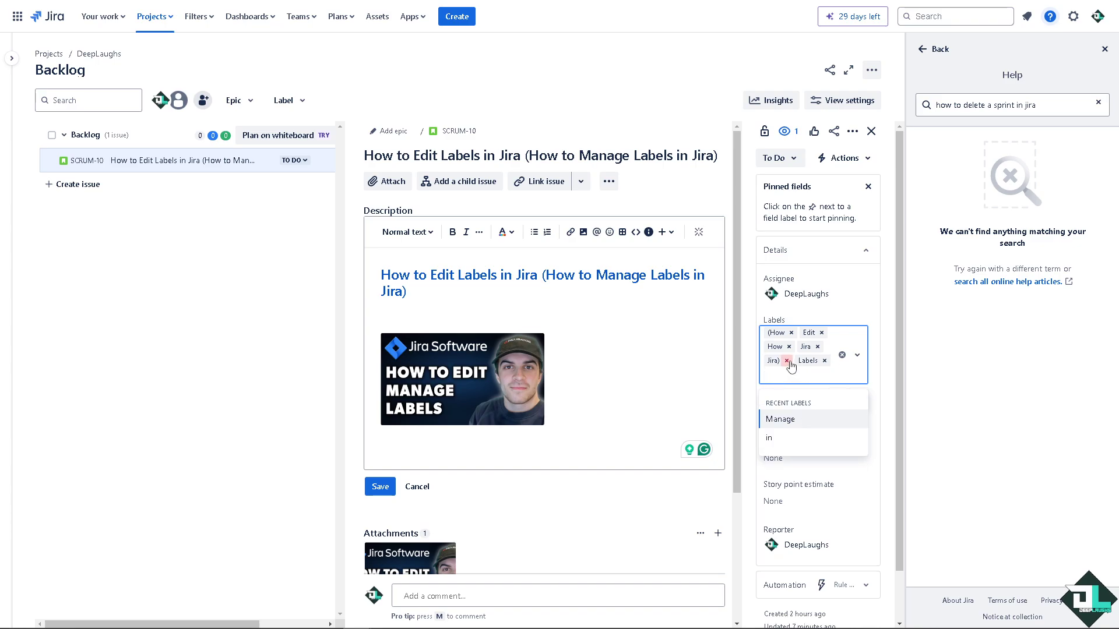
left_click(786, 361)
left_click(794, 362)
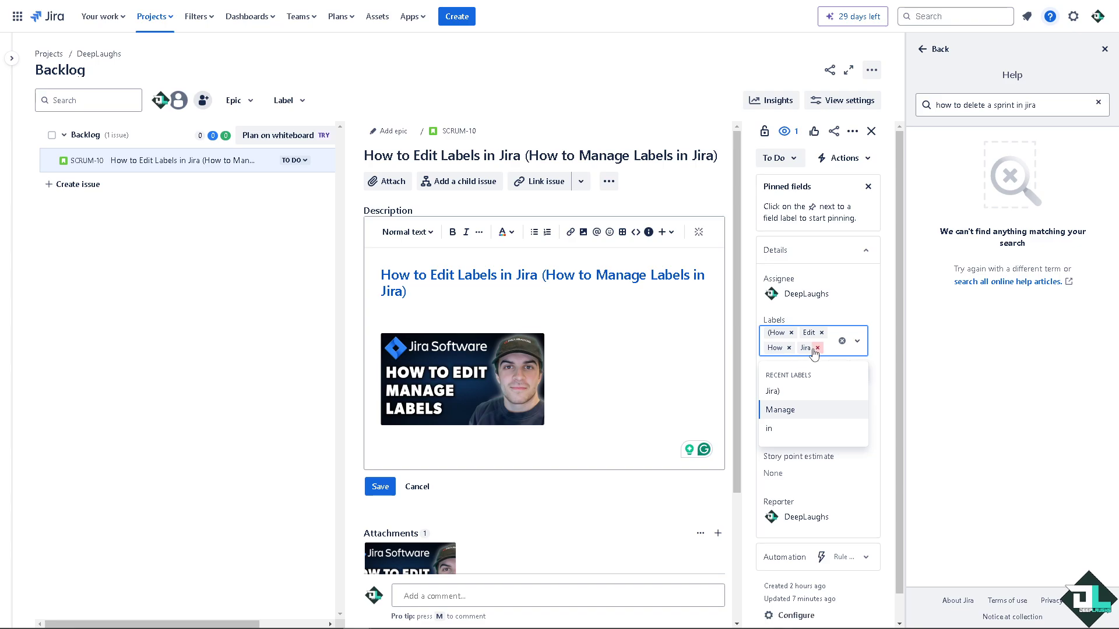
left_click(818, 347)
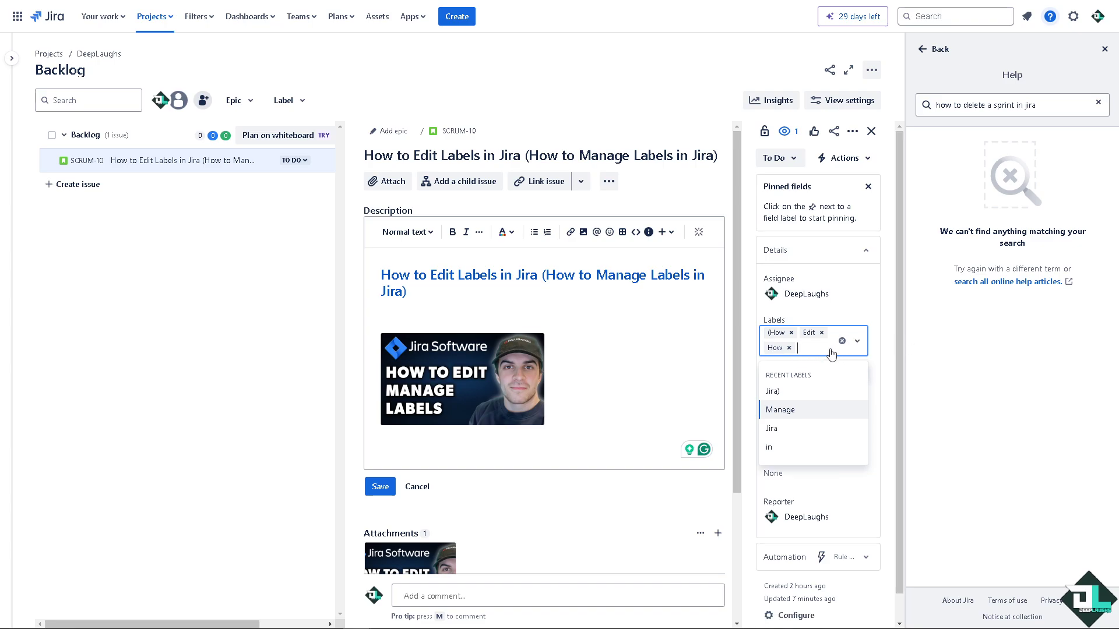
left_click(843, 342)
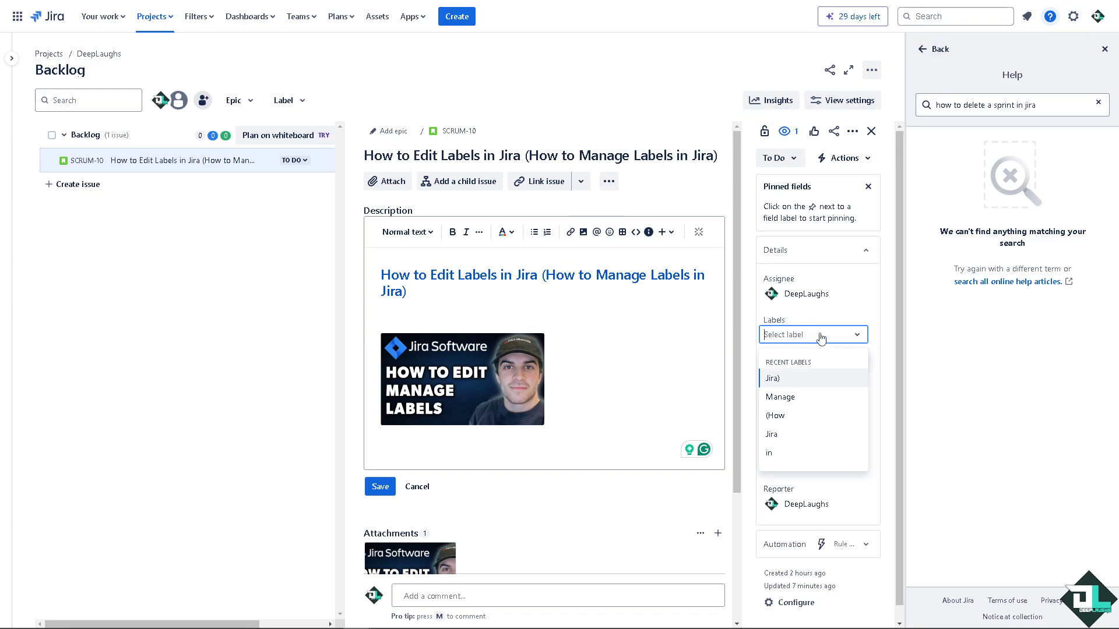
Step: Close and reopen the Help panel, then paste the issue title into Help search
left_click(1049, 20)
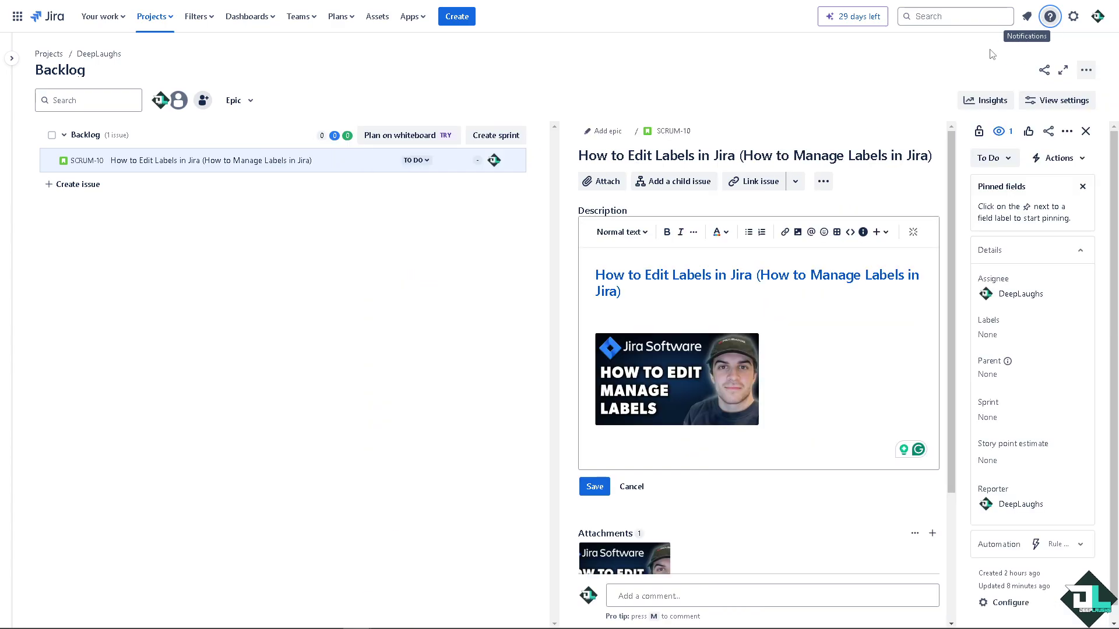
left_click(973, 17)
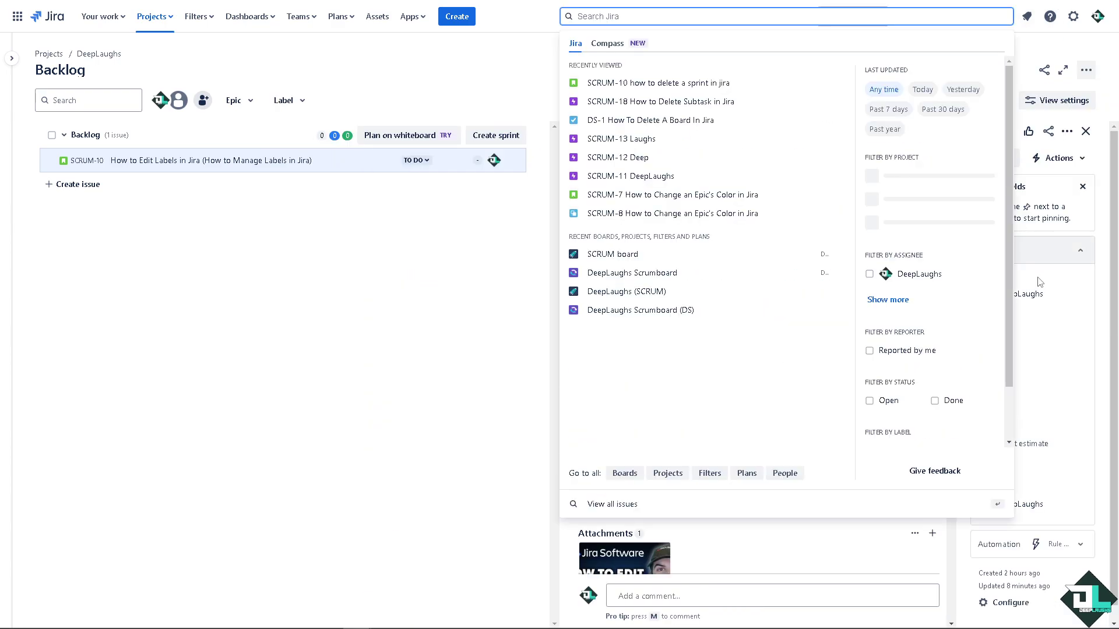
left_click(1049, 15)
left_click(953, 82)
type("How to Edit Labels in Jira (How to Manage Labels in Jira)")
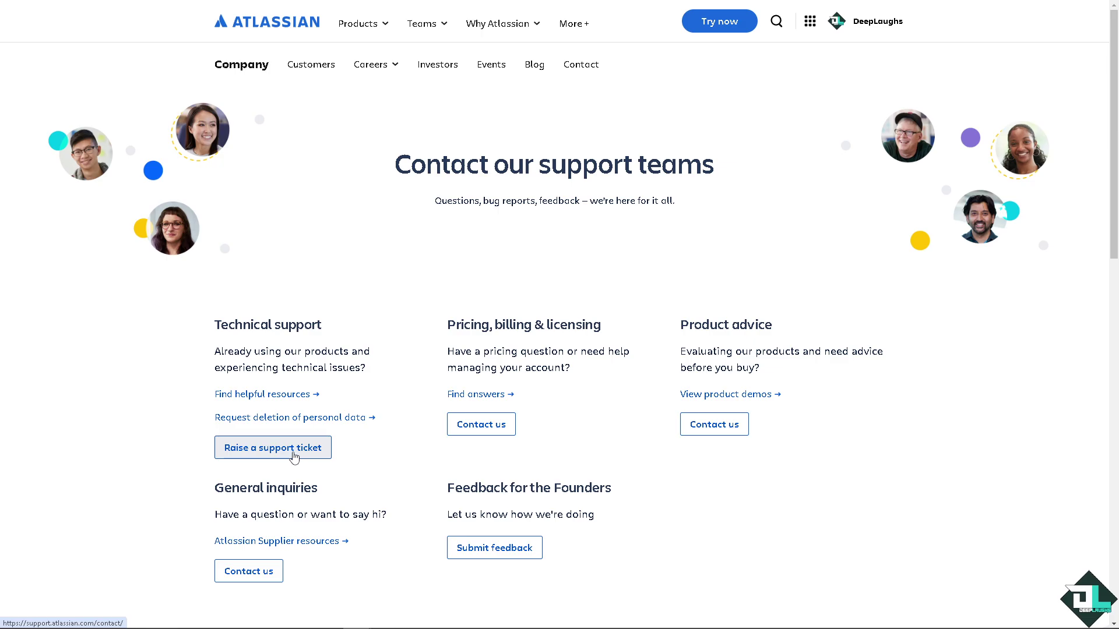
Step: Raise a support ticket with 'Technical issues and bugs' chosen as the help topic
left_click(295, 456)
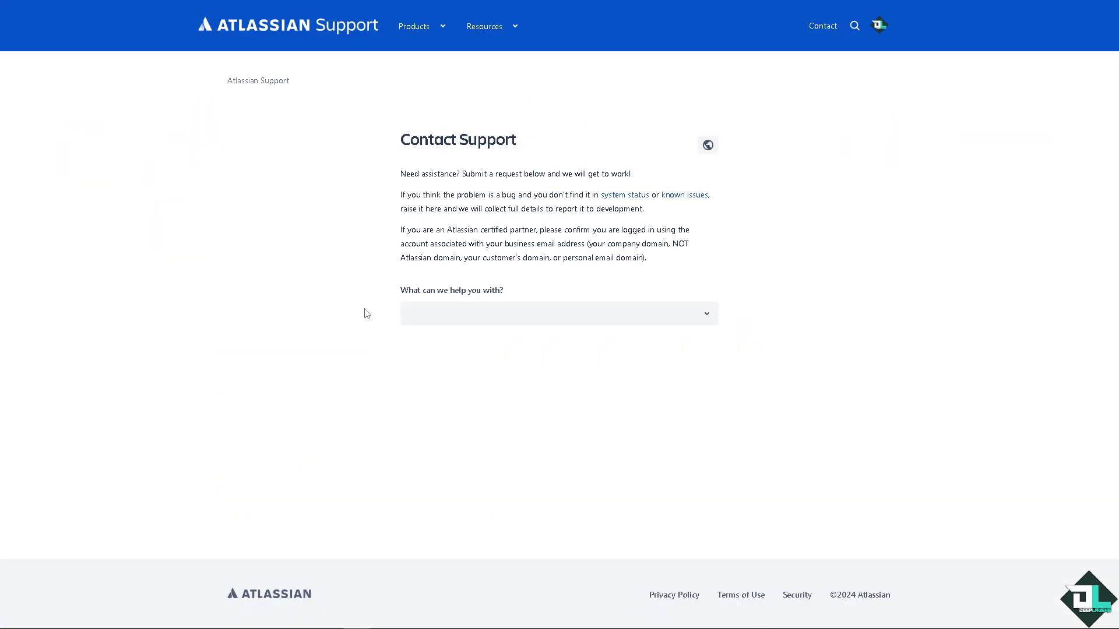
left_click(455, 326)
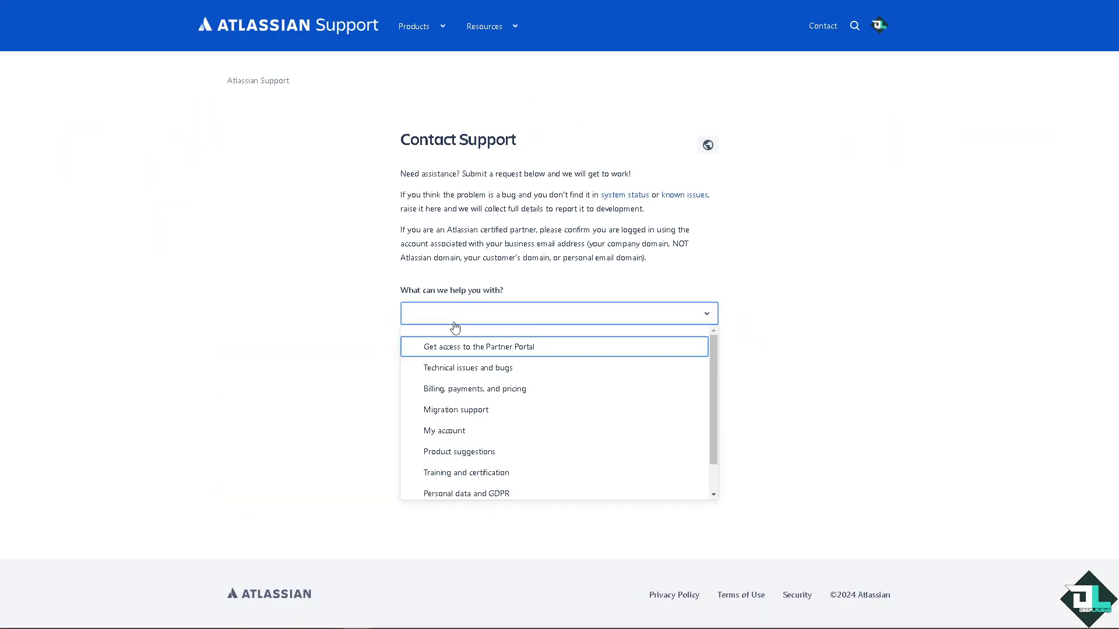
left_click(485, 369)
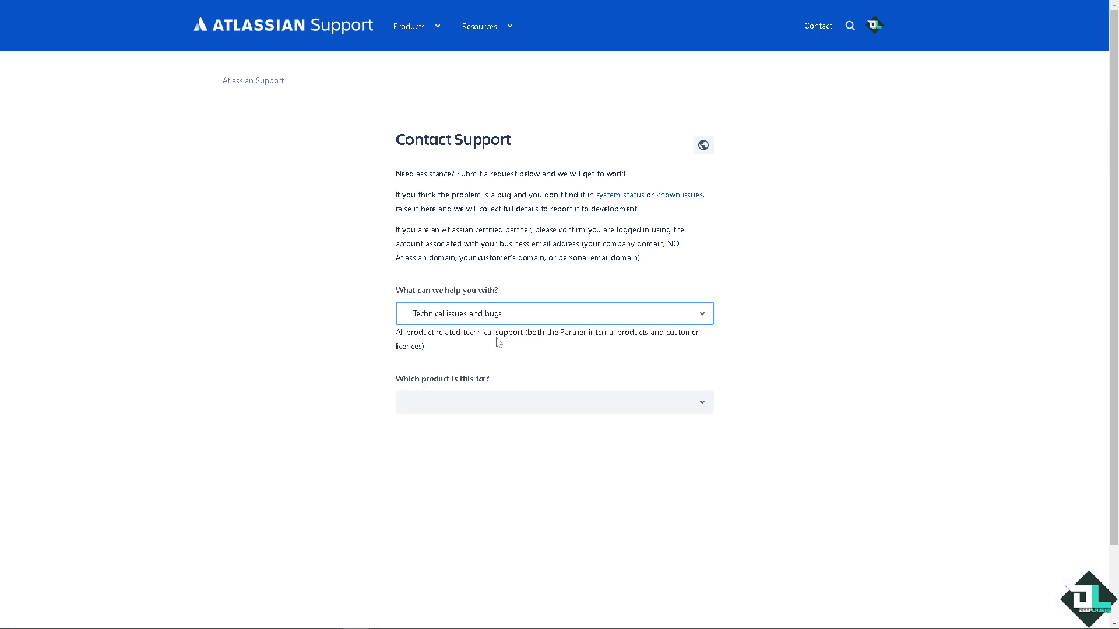
left_click(474, 411)
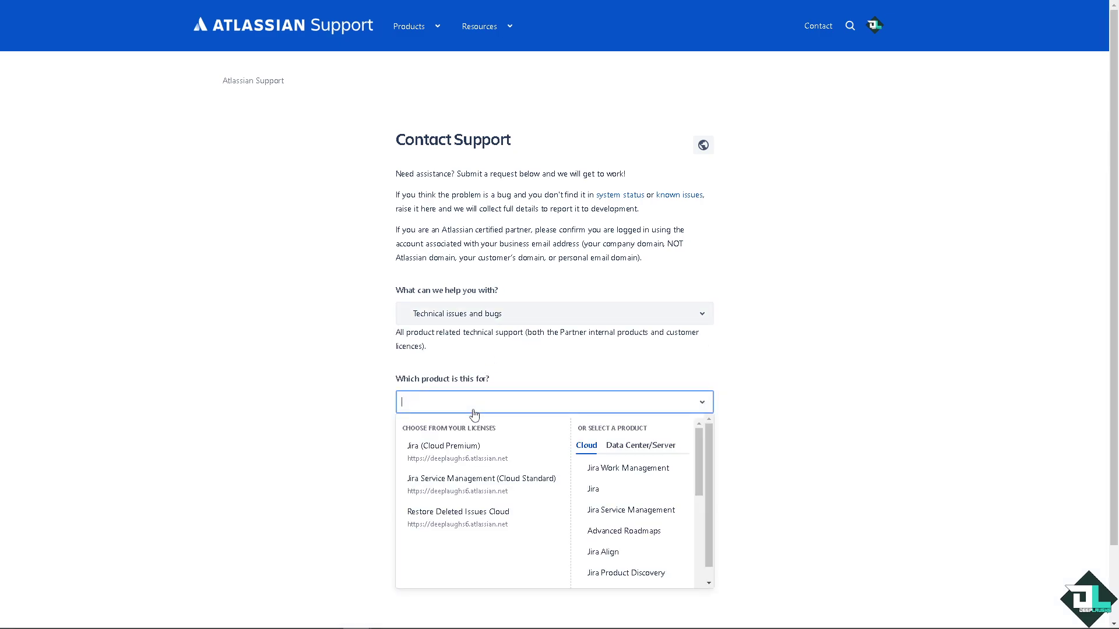
Step: Choose Jira Service Management (Cloud Standard) as the ticket's product
left_click(449, 491)
scroll(439, 524, "down", 6)
left_click(437, 491)
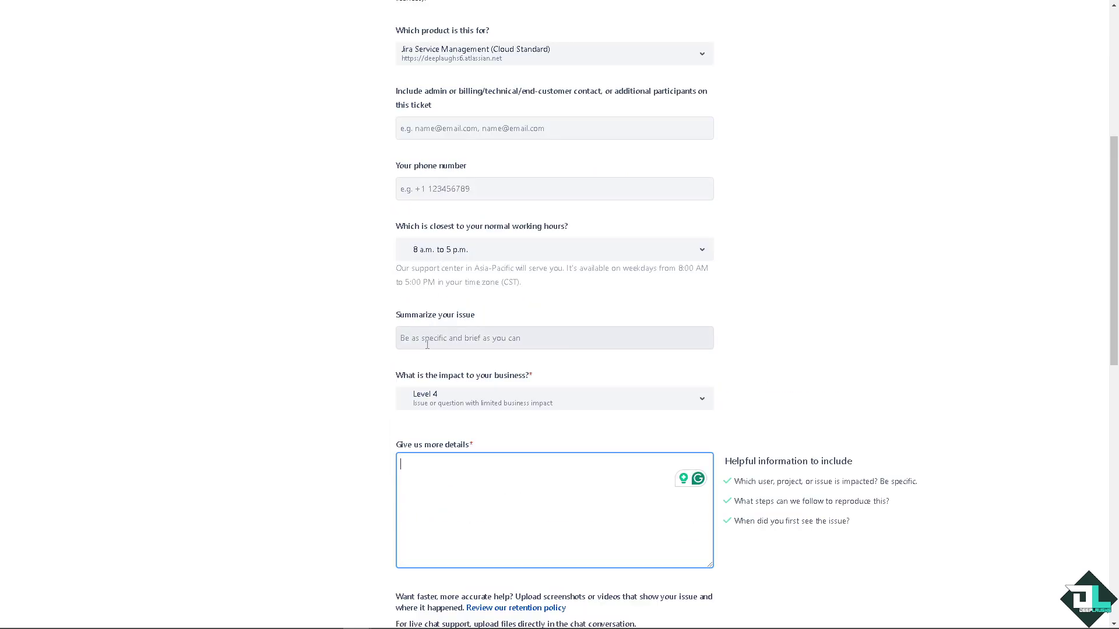
Step: Paste the issue title into both the summary and the more-details fields
left_click(429, 338)
type("How to Edit Labels in Jira (How to Manage Labels in Jira)")
left_click(437, 500)
type("How to Edit Labels in Jira (How to Manage Labels in Jira)")
scroll(342, 503, "down", 3)
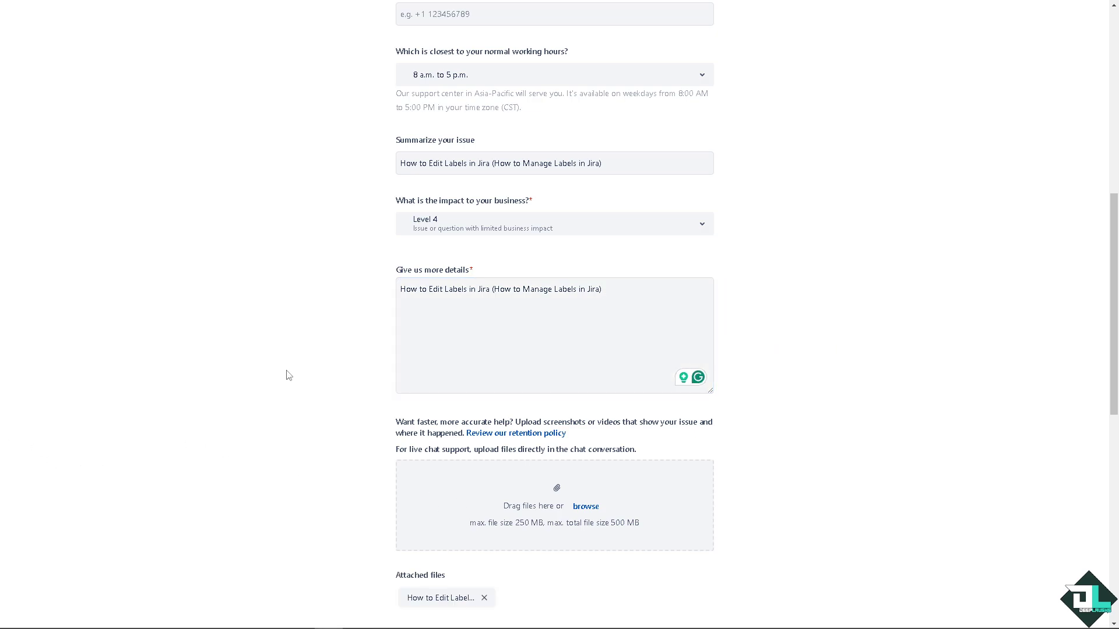
scroll(292, 371, "down", 1)
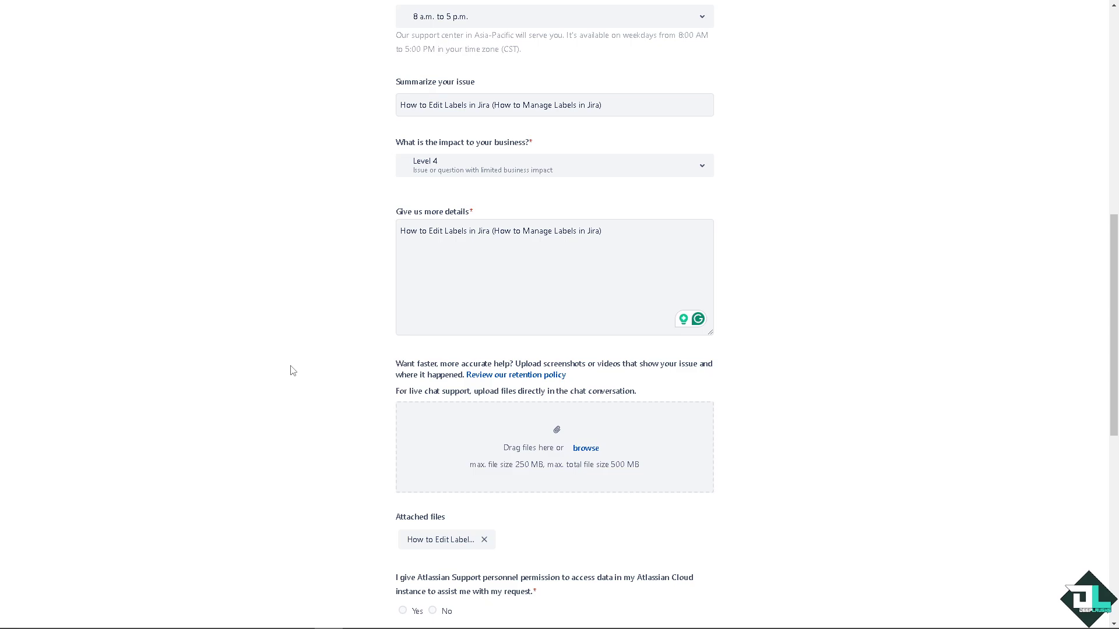
scroll(292, 372, "down", 1)
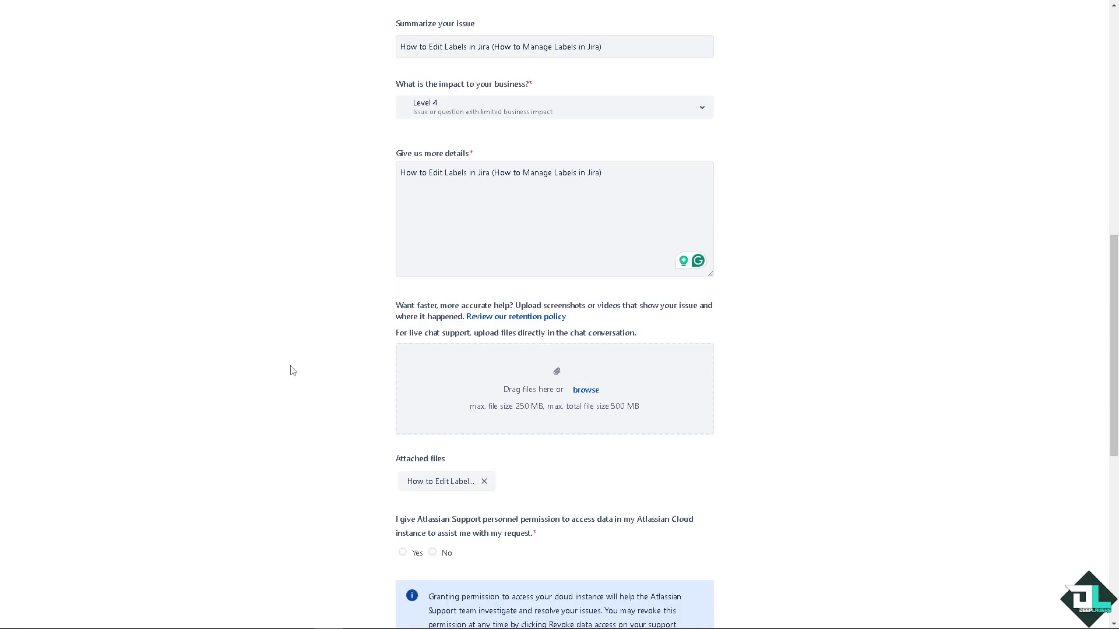
scroll(292, 371, "up", 6)
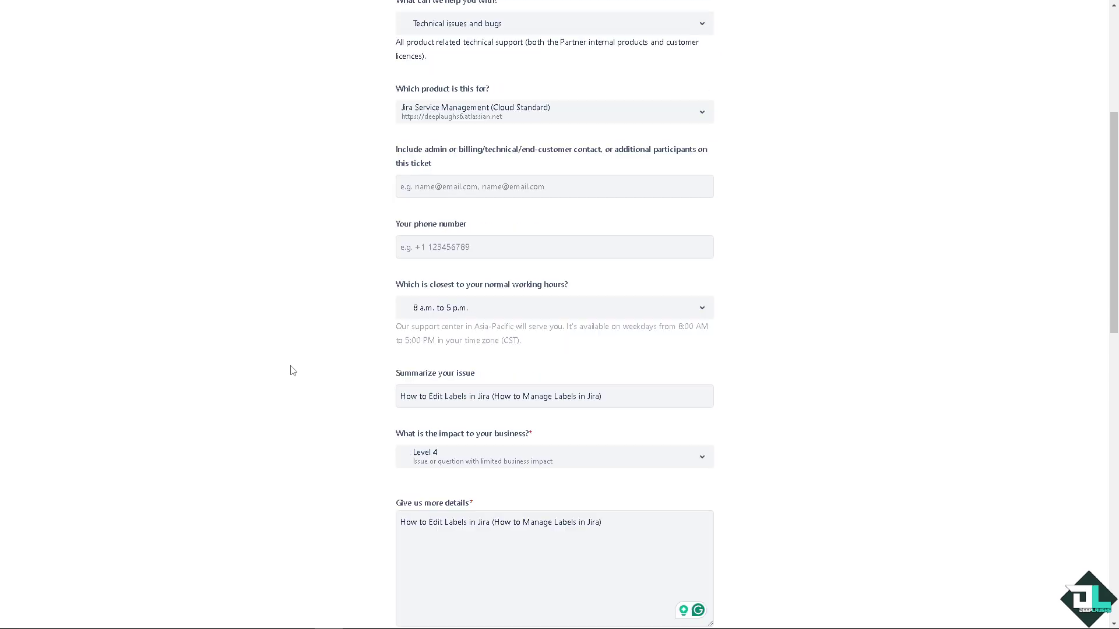
scroll(293, 372, "up", 5)
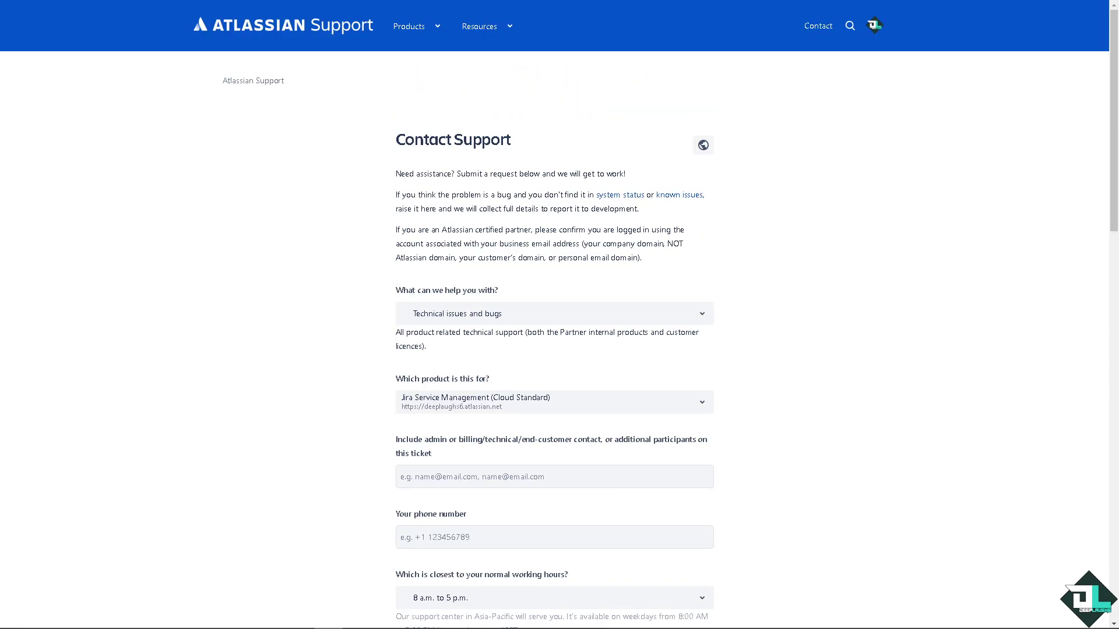